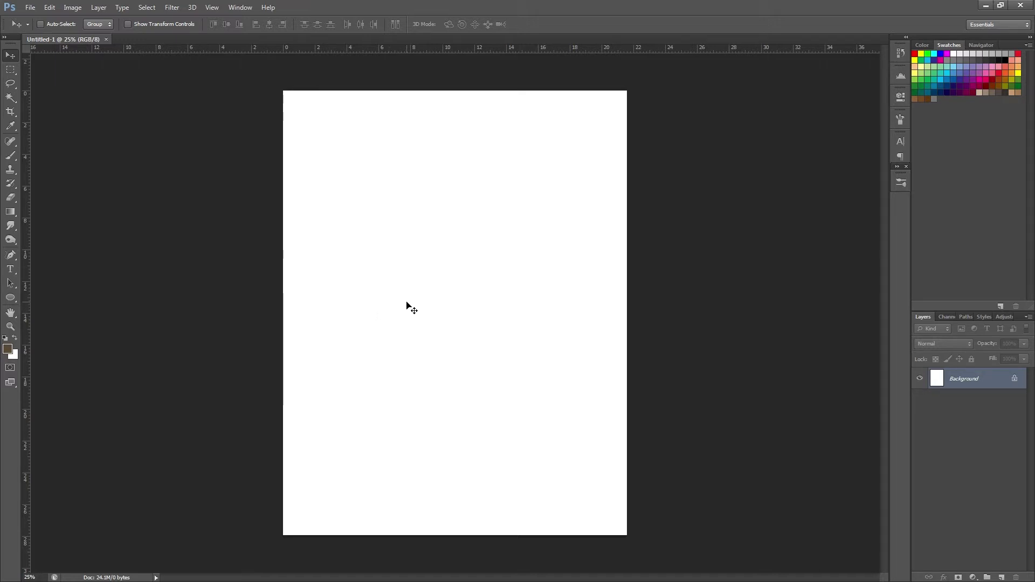
# - Make the Brush tool active on the blank canvas (B)
pyautogui.press('b')
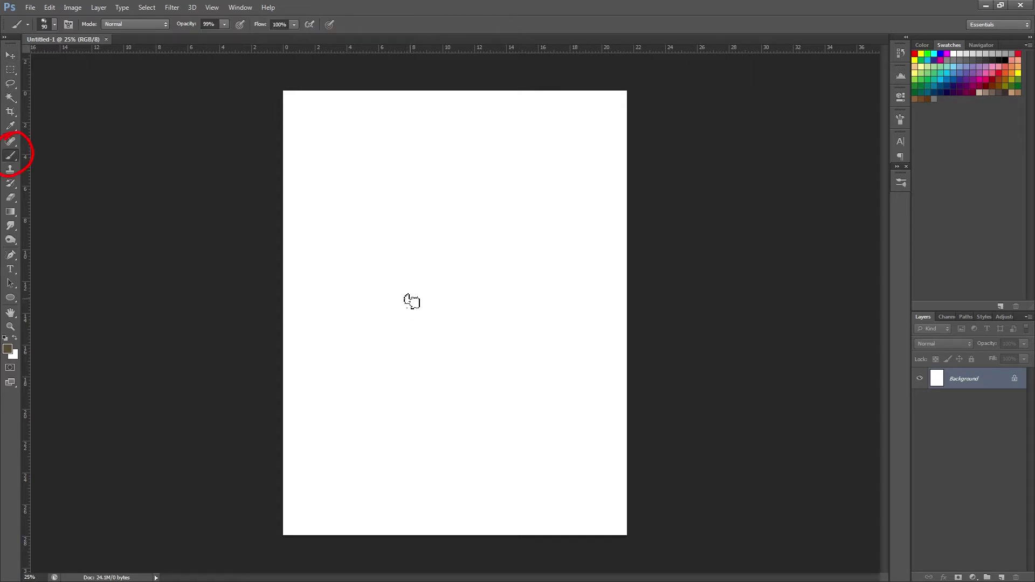
# - Bring up the Brush Preset picker on the canvas and its gear options menu
pyautogui.rightClick(441, 266)
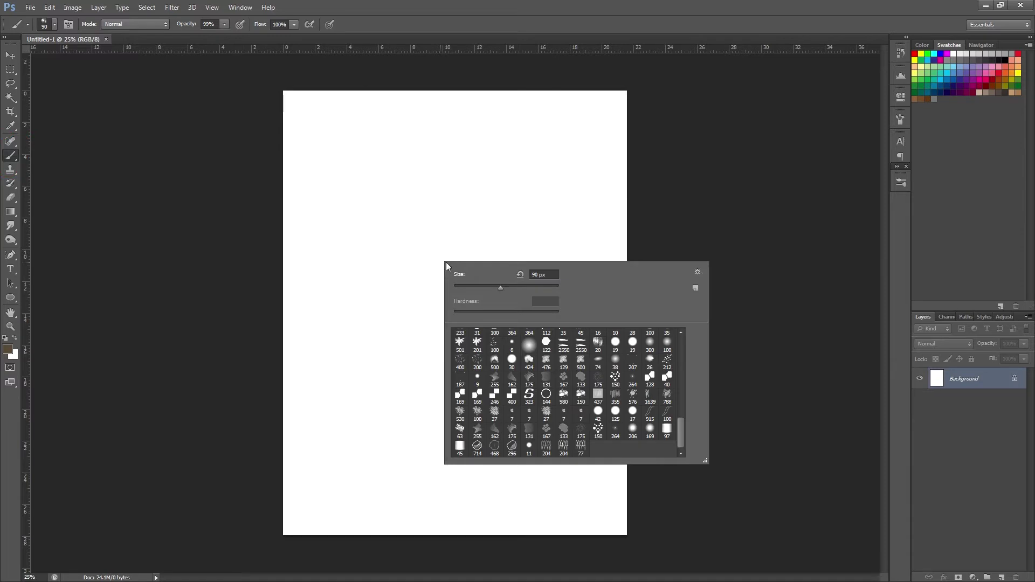
pyautogui.click(698, 272)
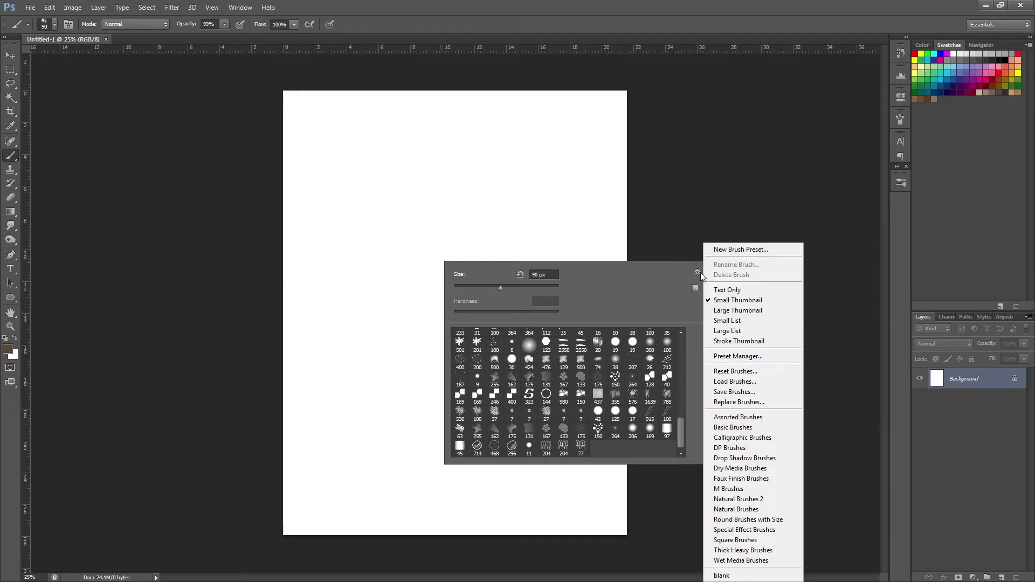
# - In the Preset Manager select the end brushes sized 714, 468 and 296 and choose Save Set
pyautogui.click(770, 356)
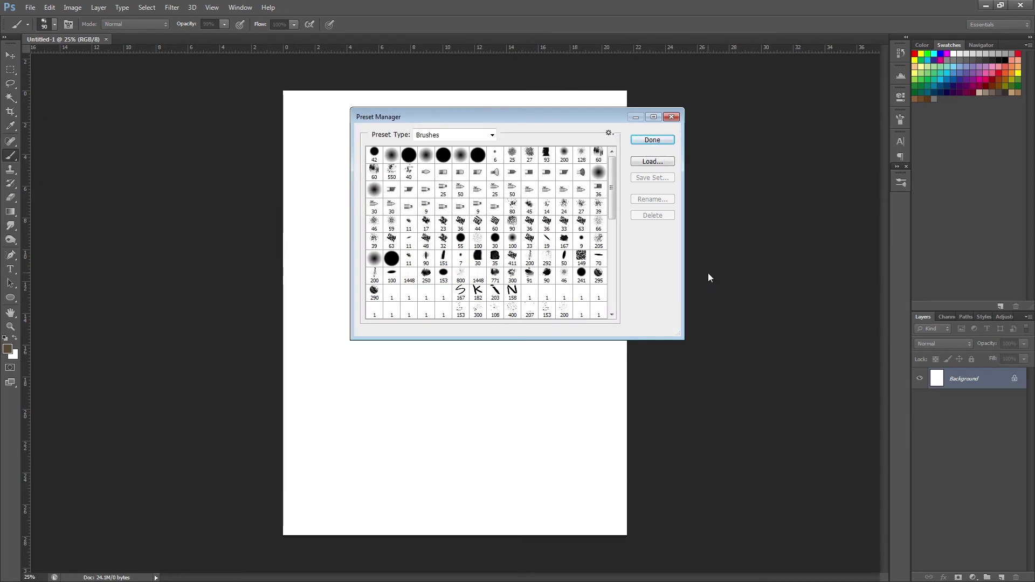
pyautogui.click(479, 157)
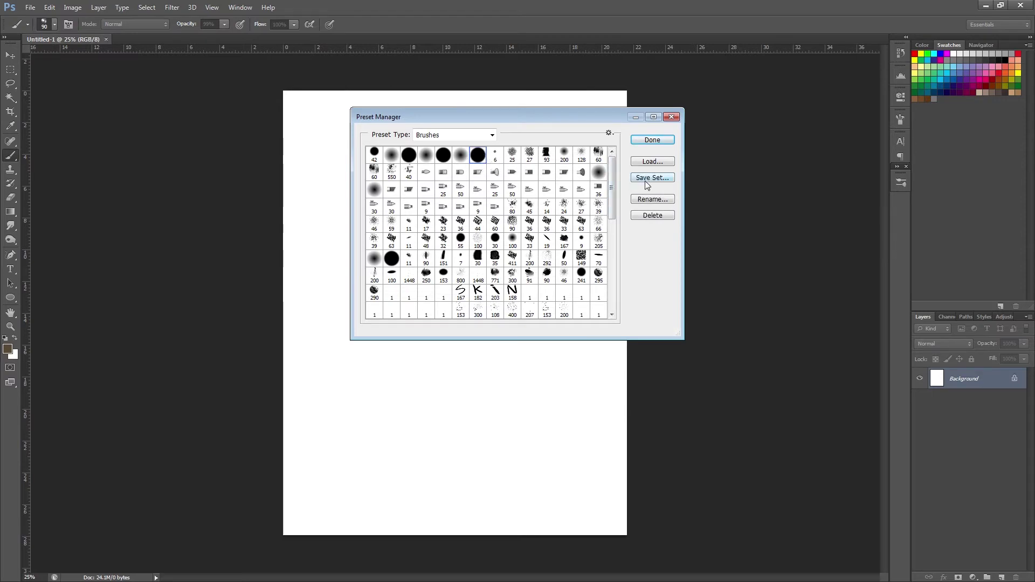
pyautogui.moveTo(614, 183); pyautogui.dragTo(613, 275)
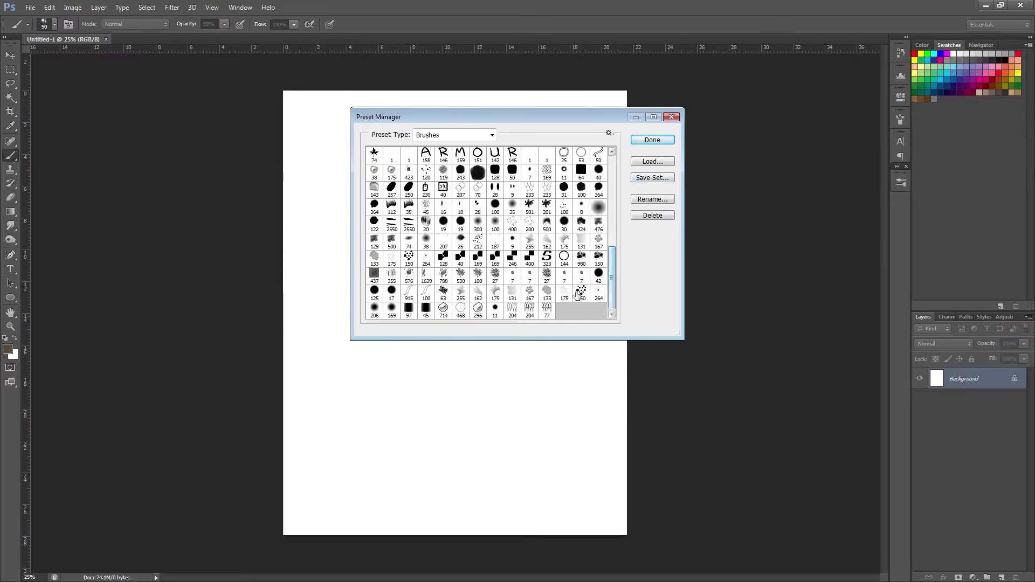
pyautogui.click(477, 312)
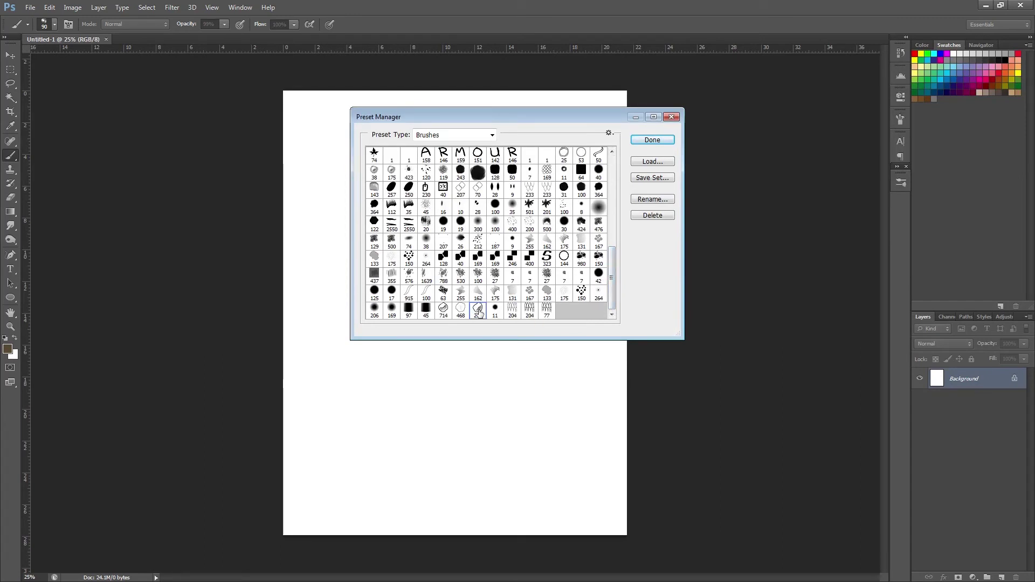
pyautogui.keyDown('shift'); pyautogui.click(448, 313); pyautogui.keyUp('shift')
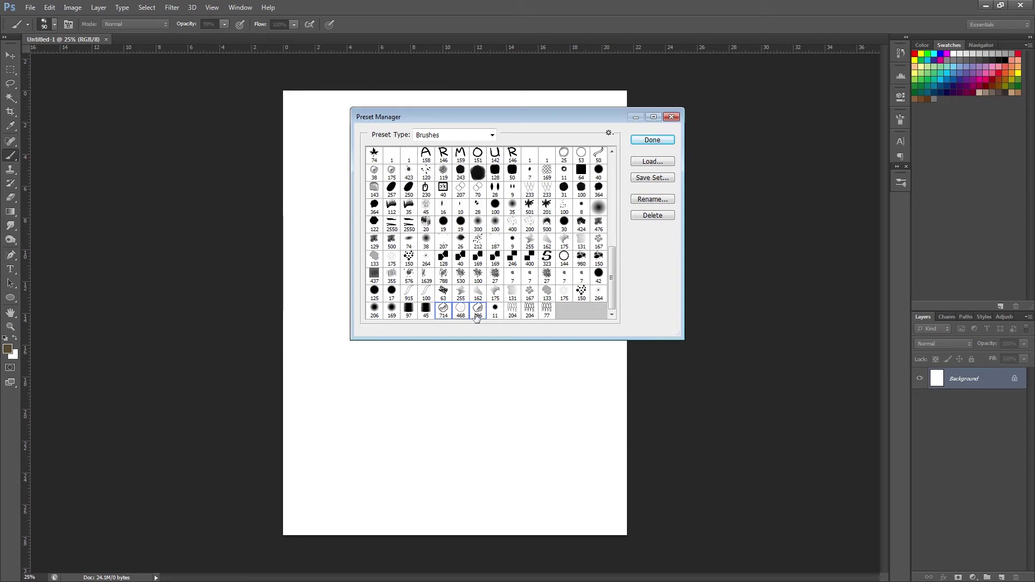
pyautogui.click(647, 184)
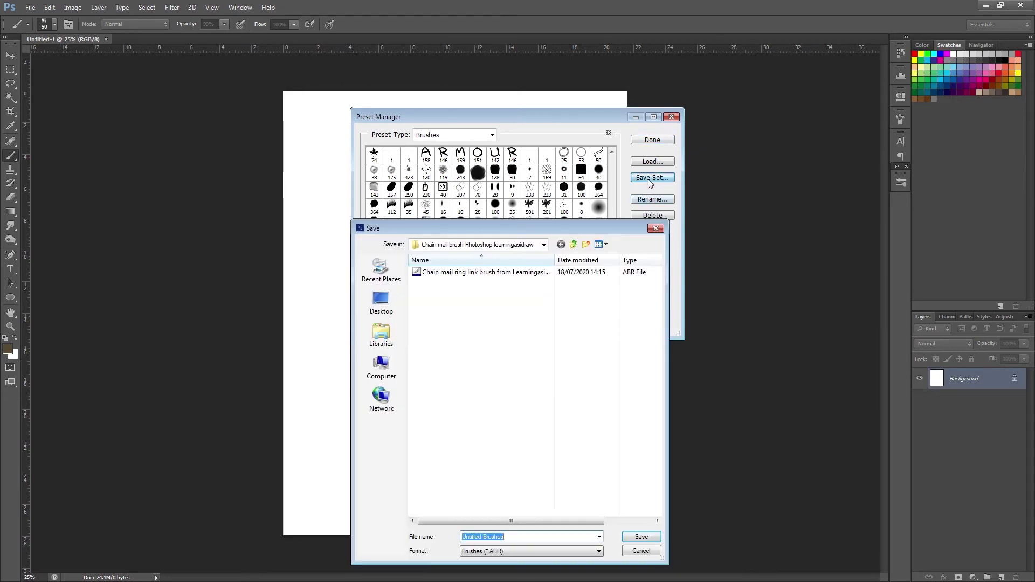
# - Save the brush set as 'dragon scale brushes' ABR in the chain mail brush folder
pyautogui.moveTo(539, 233); pyautogui.dragTo(694, 168)
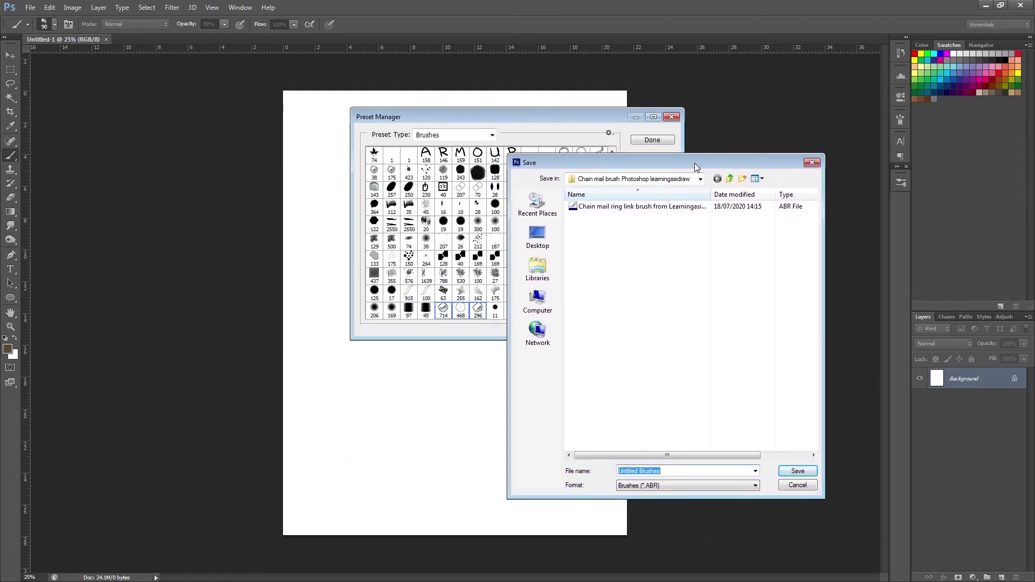
pyautogui.write('dragon scale brushes')
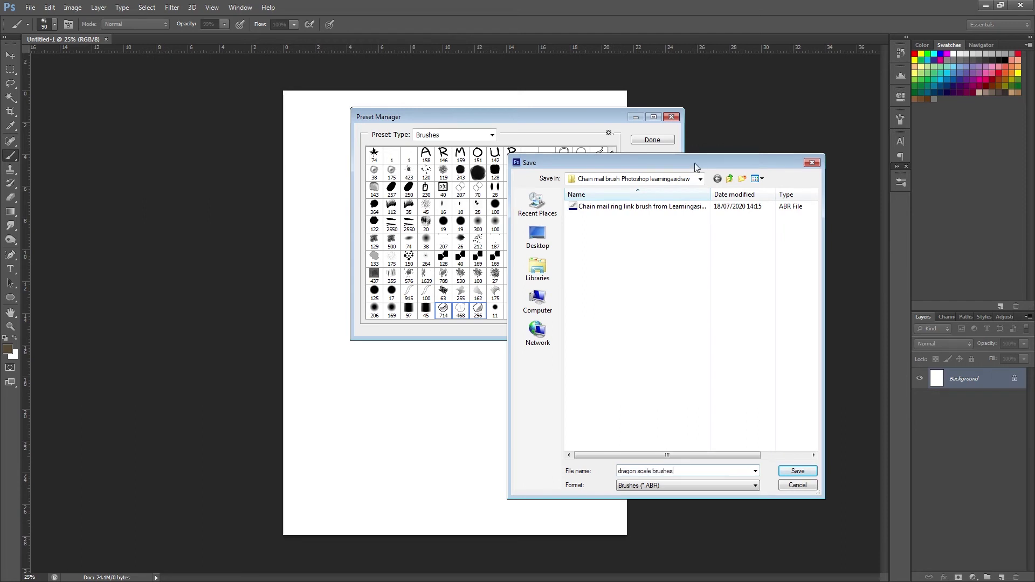
pyautogui.press('Return')
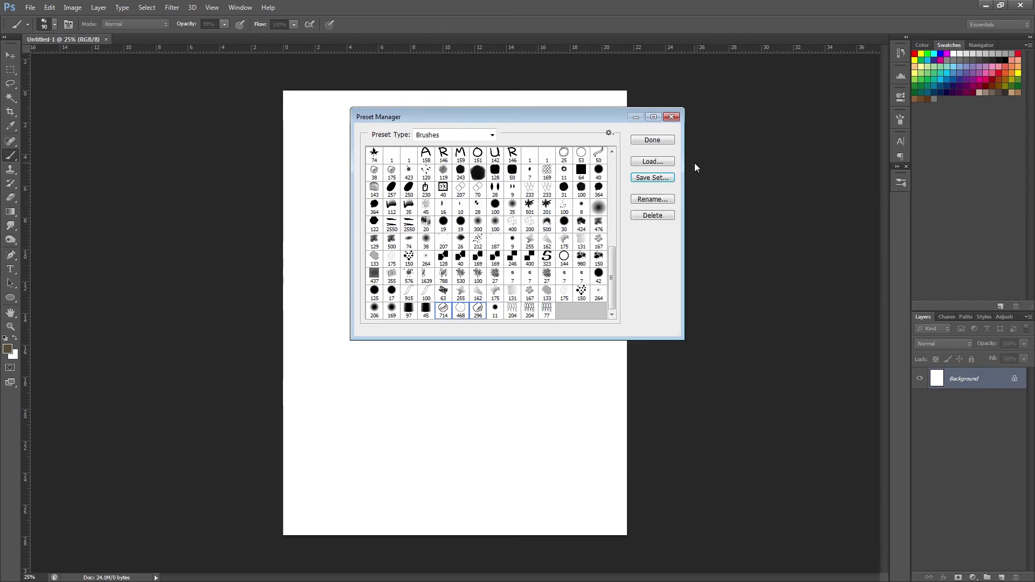
# - Finish with Done in the Preset Manager, returning to the blank canvas
pyautogui.click(651, 142)
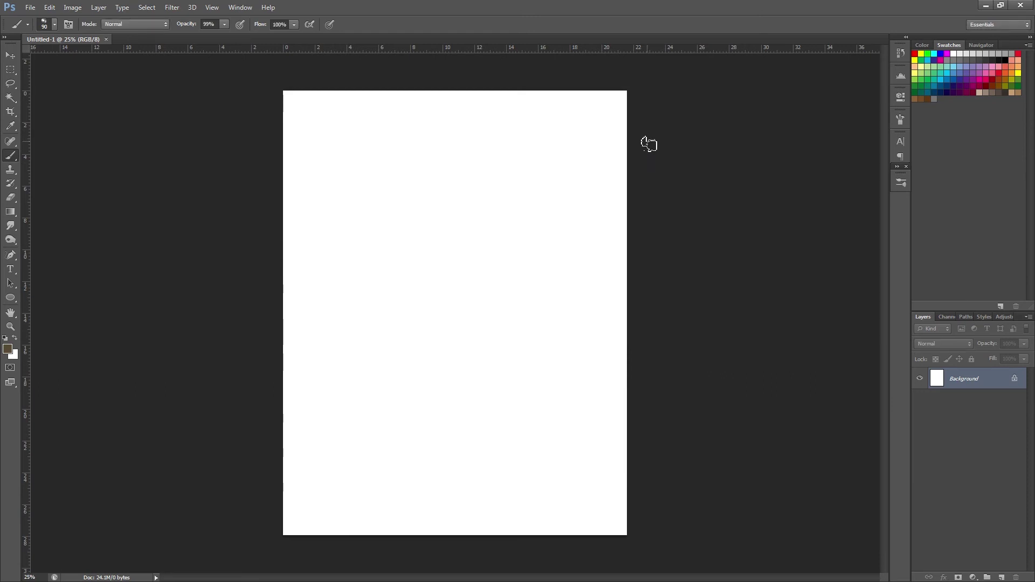